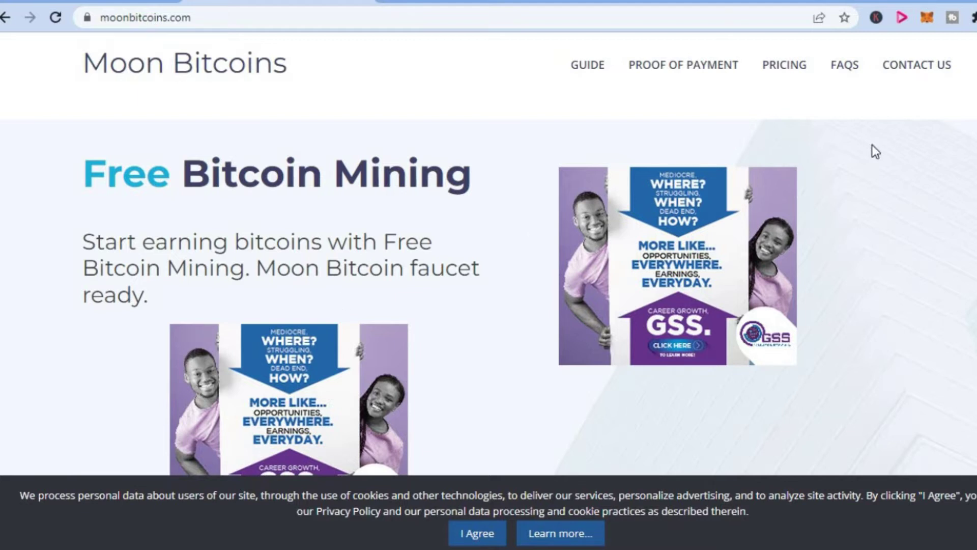
scroll(489, 291, "down", 2)
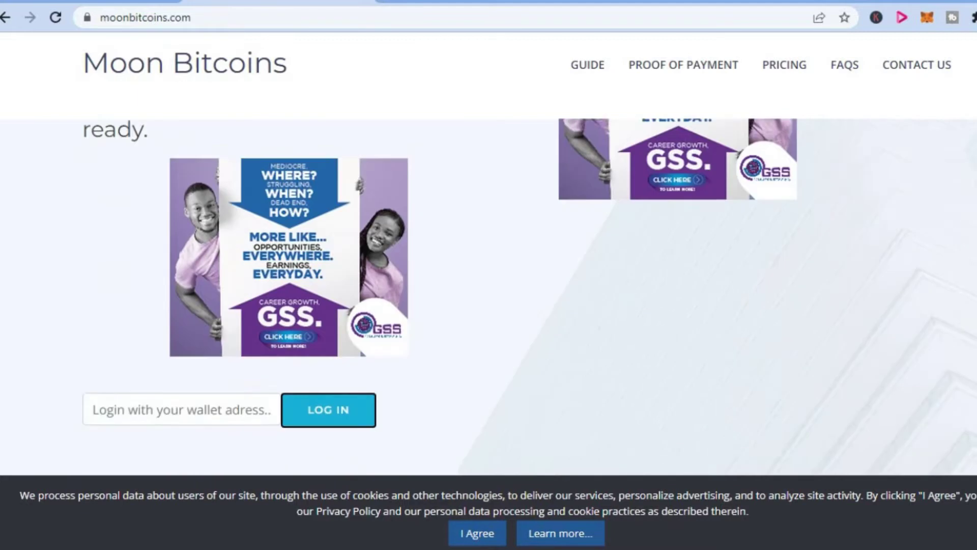
scroll(489, 290, "down", 1)
scroll(489, 281, "down", 2)
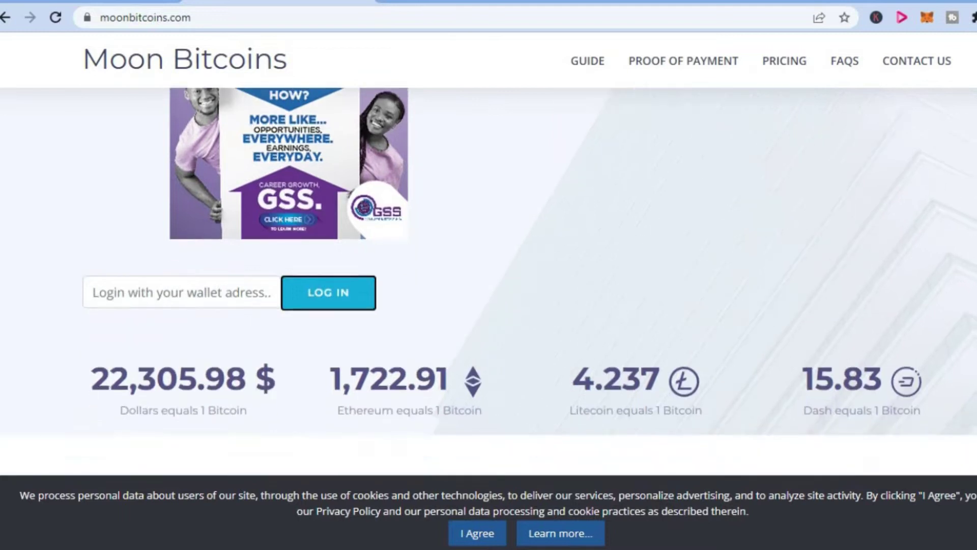
scroll(489, 227, "down", 1)
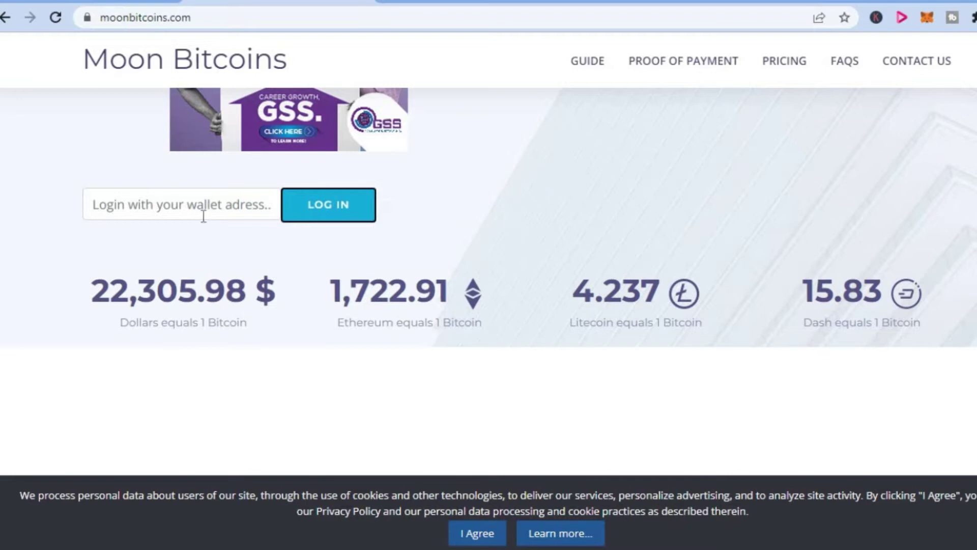
Step: Switch to the Binance tab and open the Fiat and Spot wallet from the Wallet menu
left_click(67, 1)
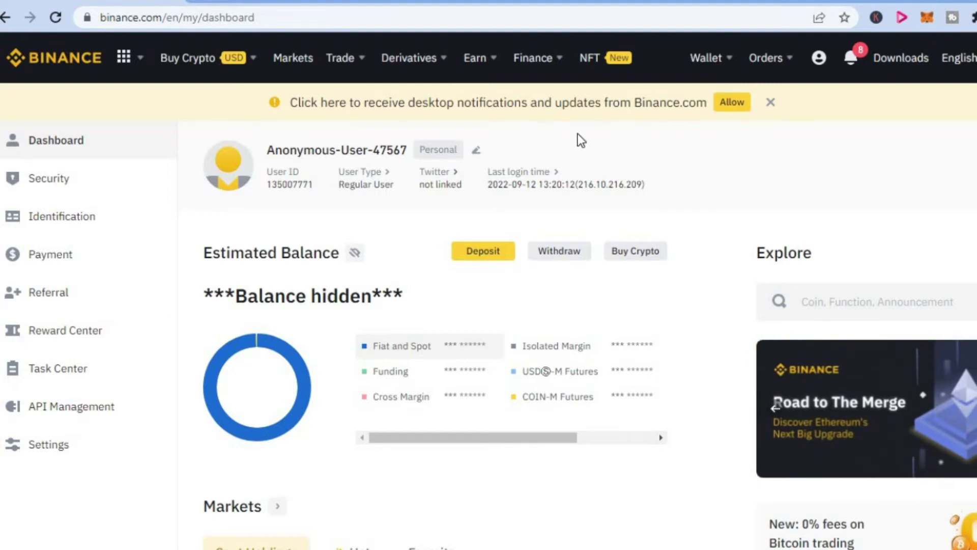
mouse_move(707, 58)
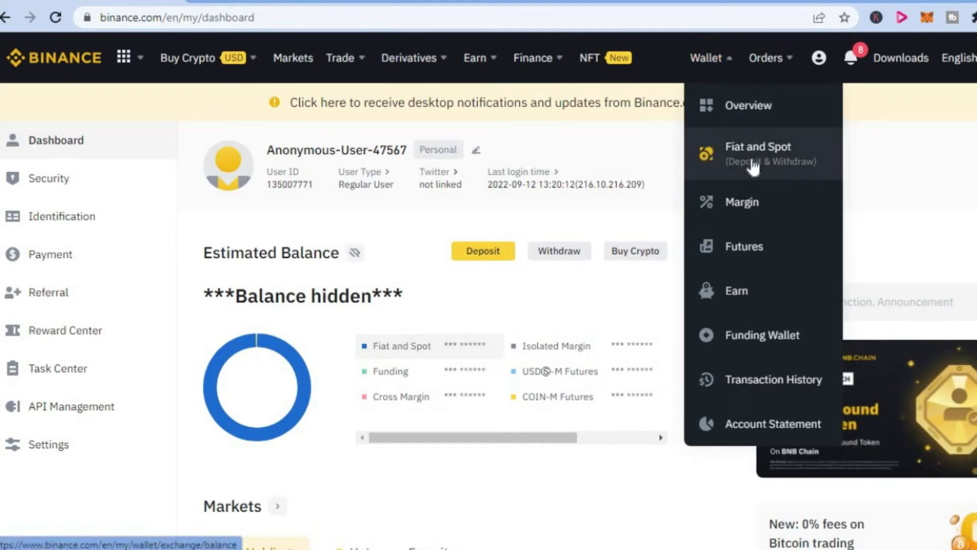
left_click(753, 167)
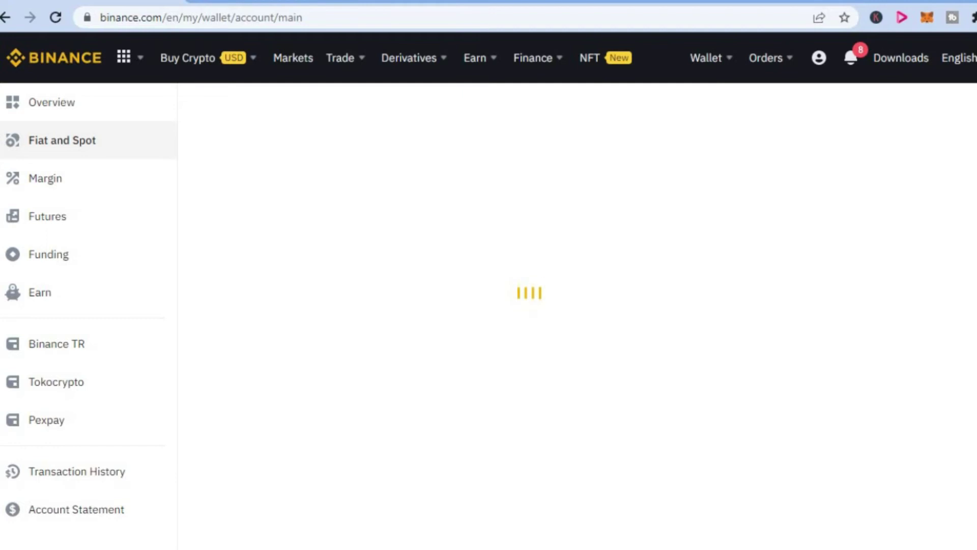
scroll(488, 305, "down", 1)
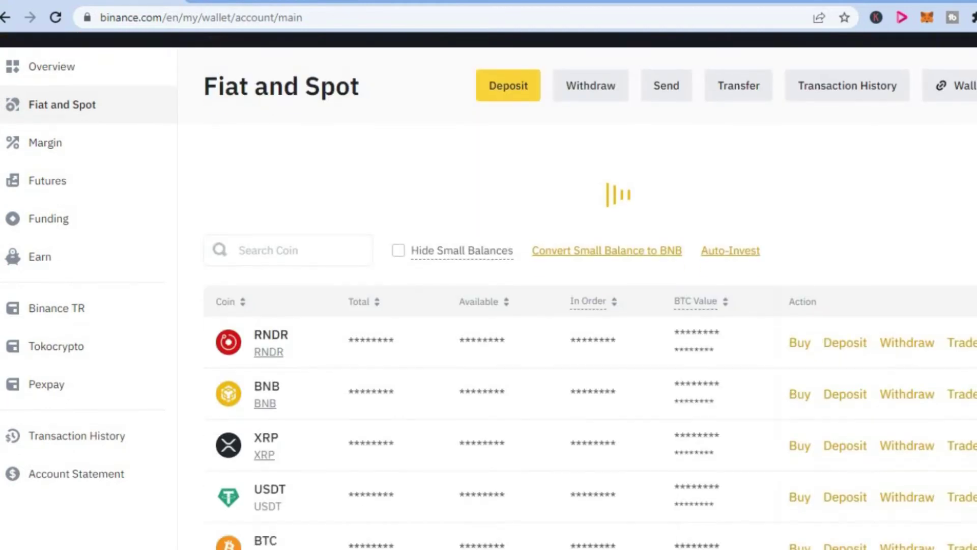
scroll(488, 306, "down", 2)
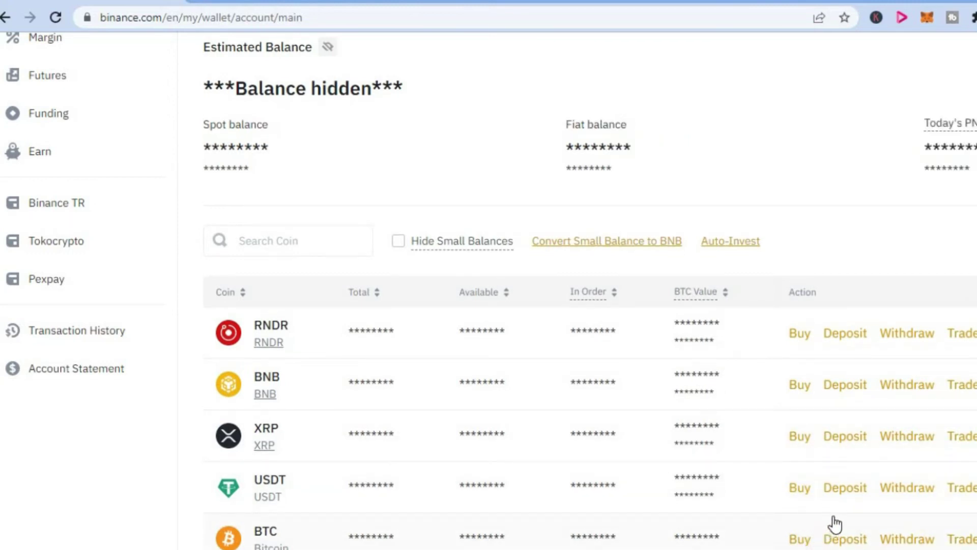
Step: Start a BTC deposit on the Bitcoin network and copy the Spot Wallet deposit address
left_click(852, 540)
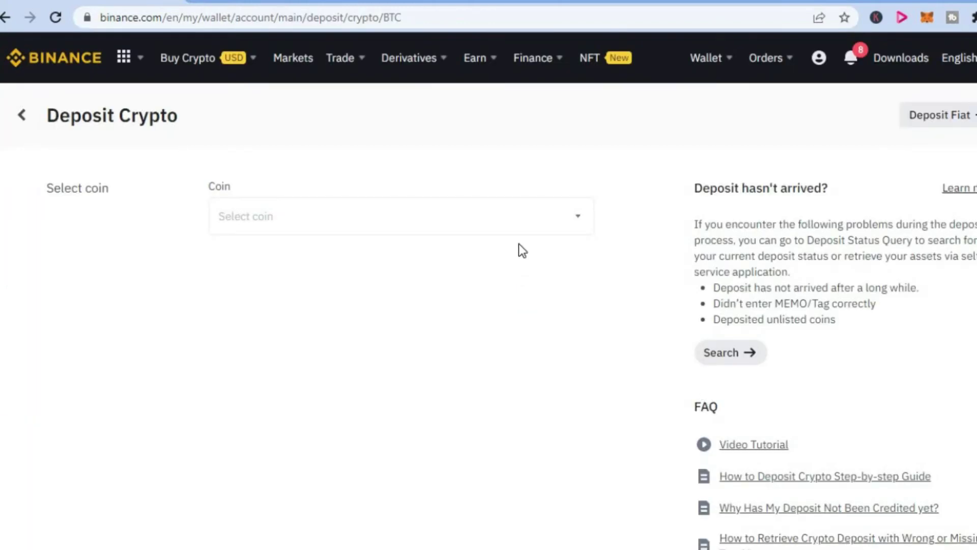
scroll(555, 242, "down", 1)
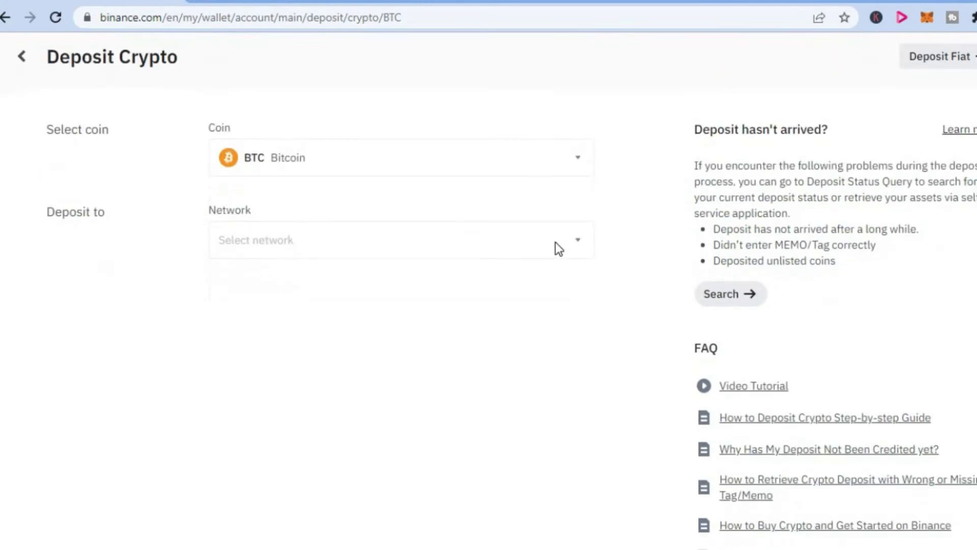
left_click(542, 241)
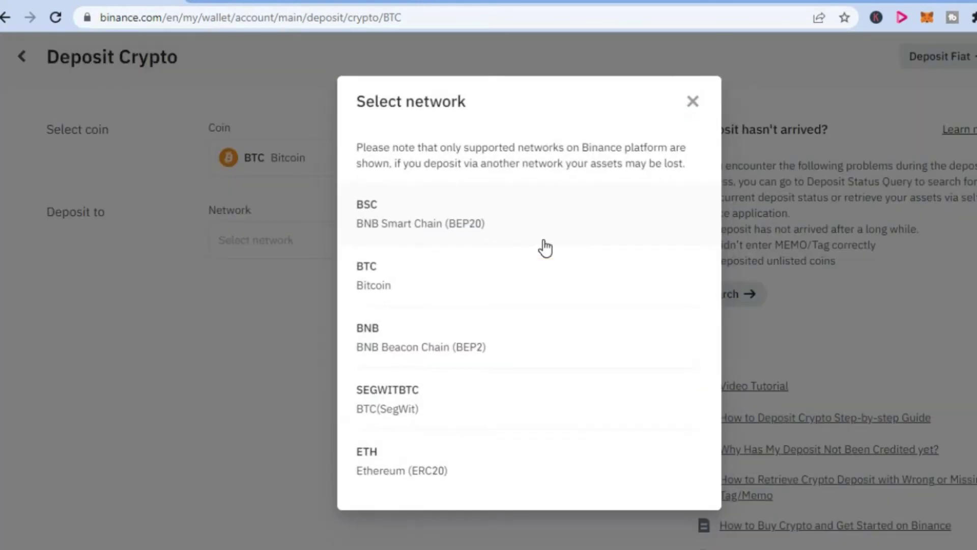
left_click(468, 278)
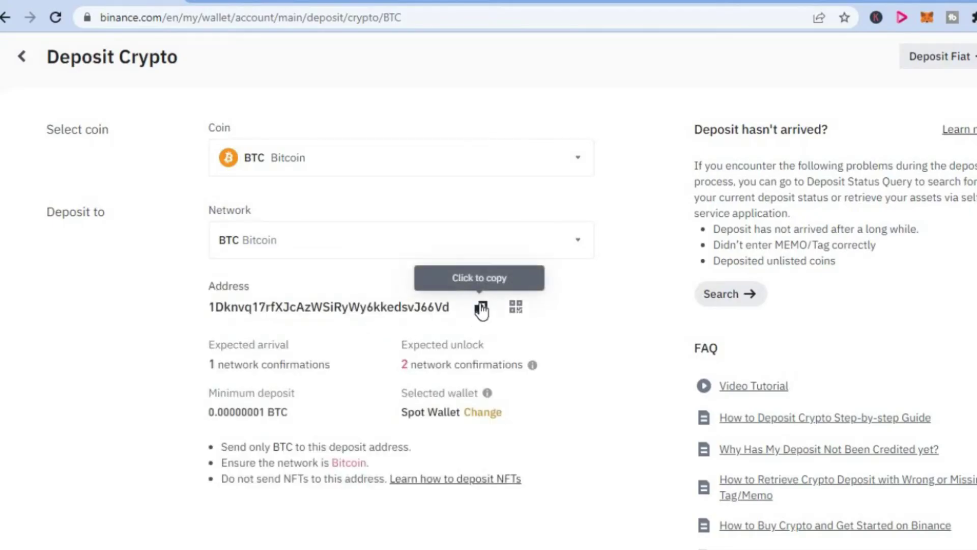
left_click(482, 309)
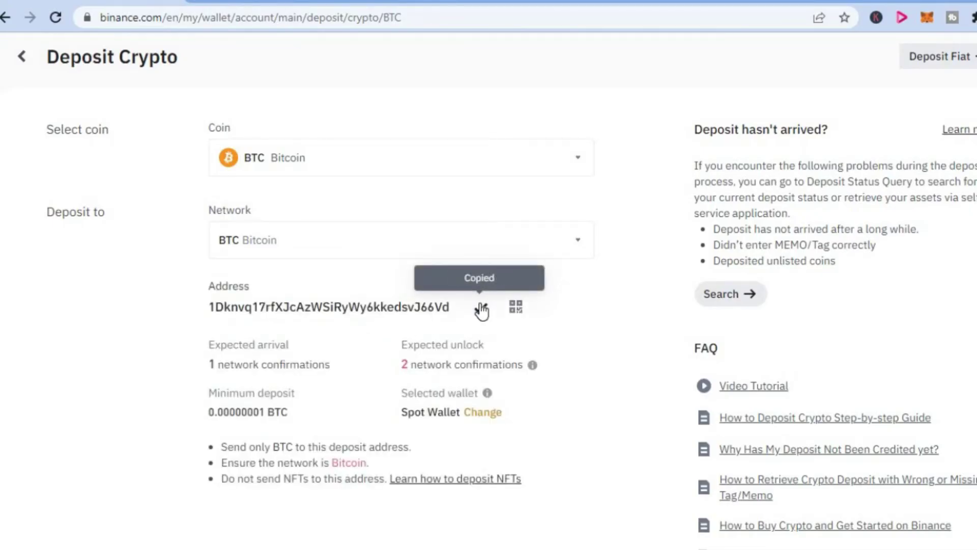
Step: Log in to moonbitcoins.com with the pasted Binance BTC address and accept free mining
left_click(267, 1)
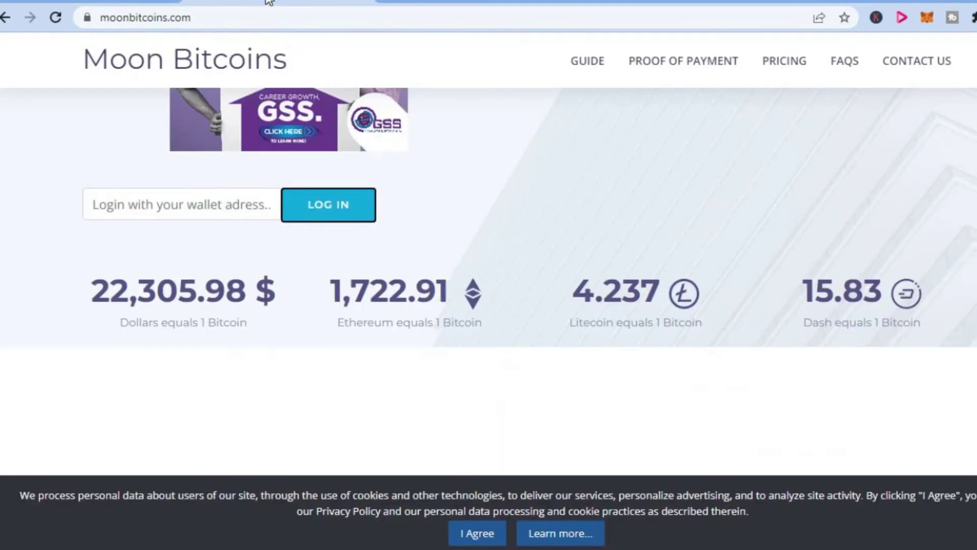
left_click(144, 203)
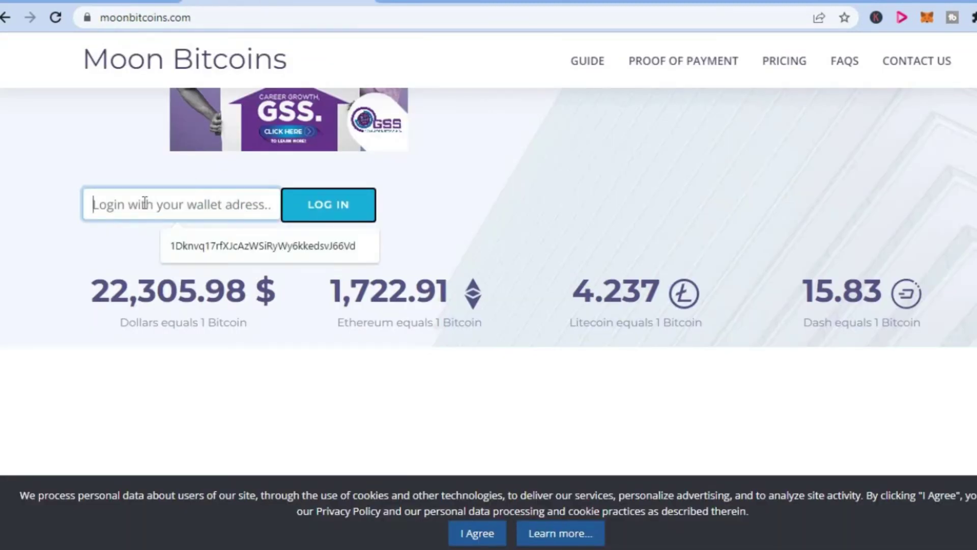
left_click(196, 237)
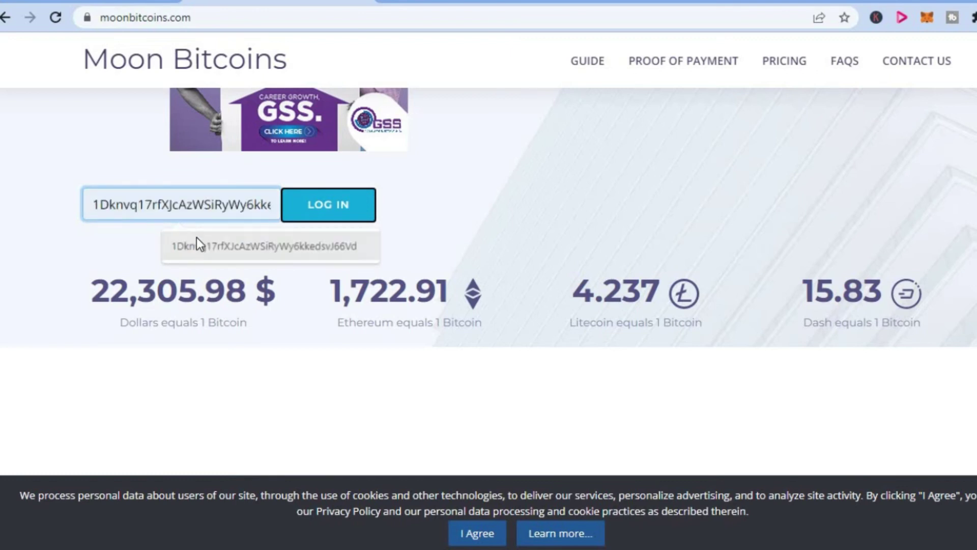
left_click(344, 214)
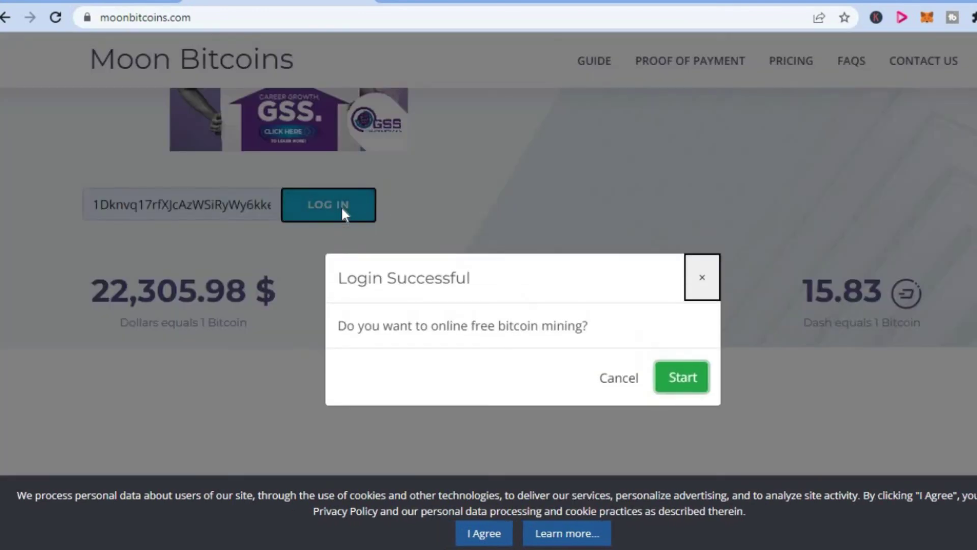
left_click(681, 383)
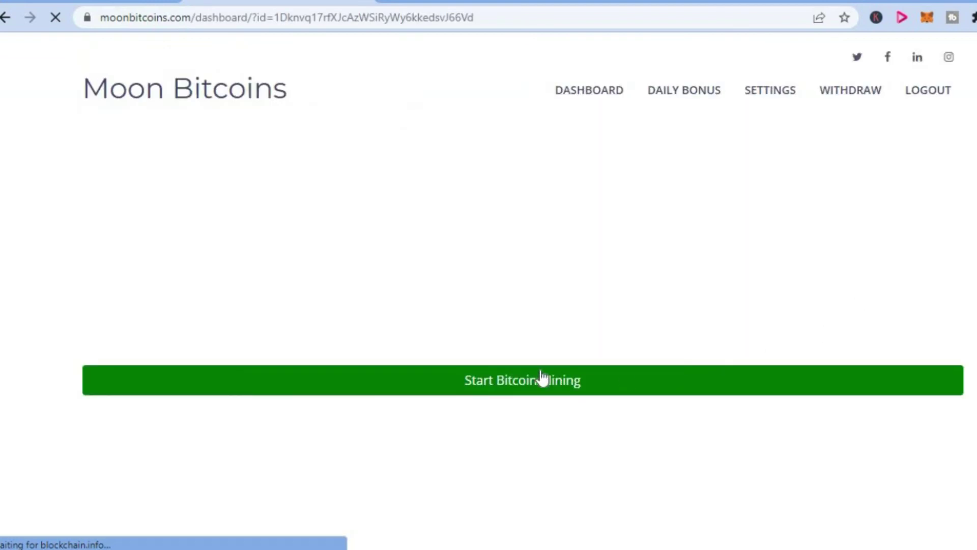
Step: Start Bitcoin mining and wait for the terminal to log a 0.0000001 BTC win
left_click(513, 387)
scroll(513, 386, "down", 5)
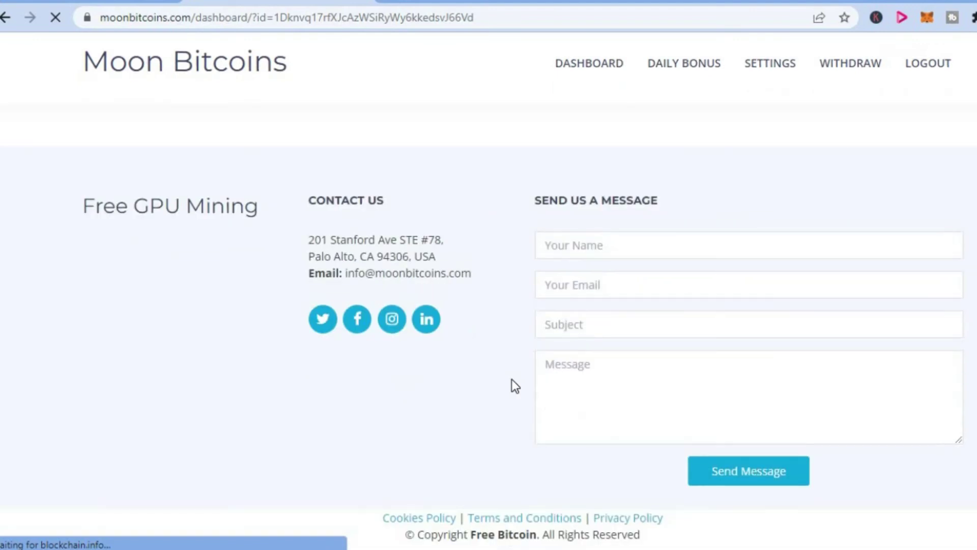
scroll(513, 384, "down", 2)
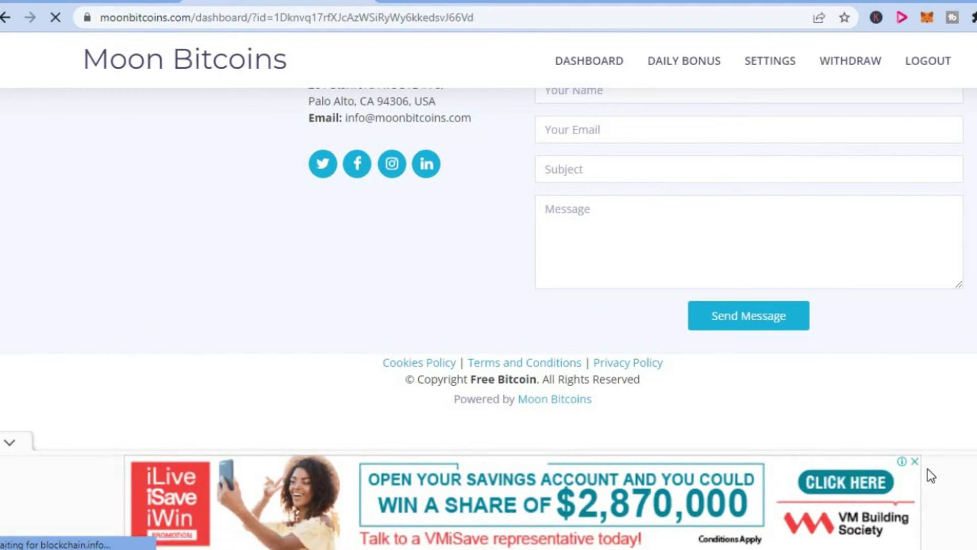
scroll(488, 267, "up", 10)
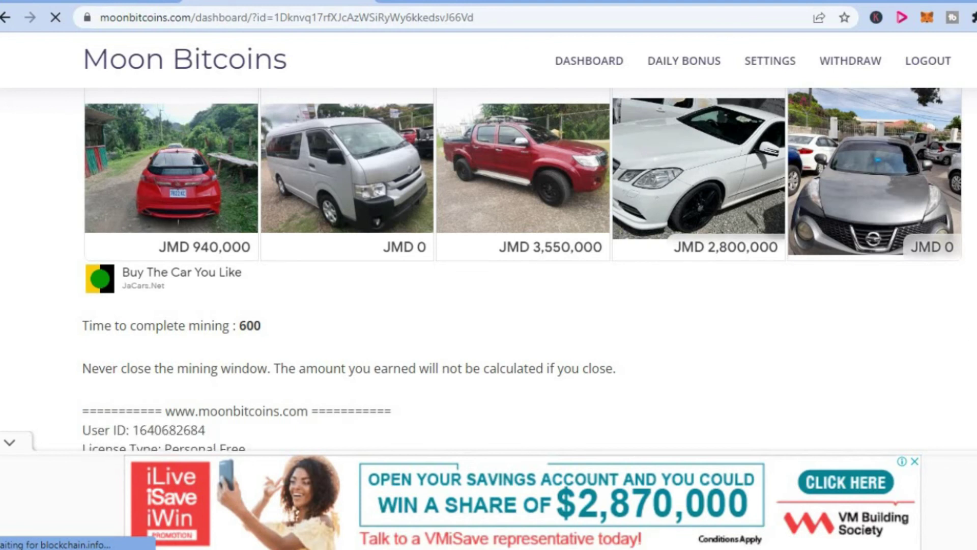
scroll(522, 269, "down", 2)
scroll(599, 358, "down", 1)
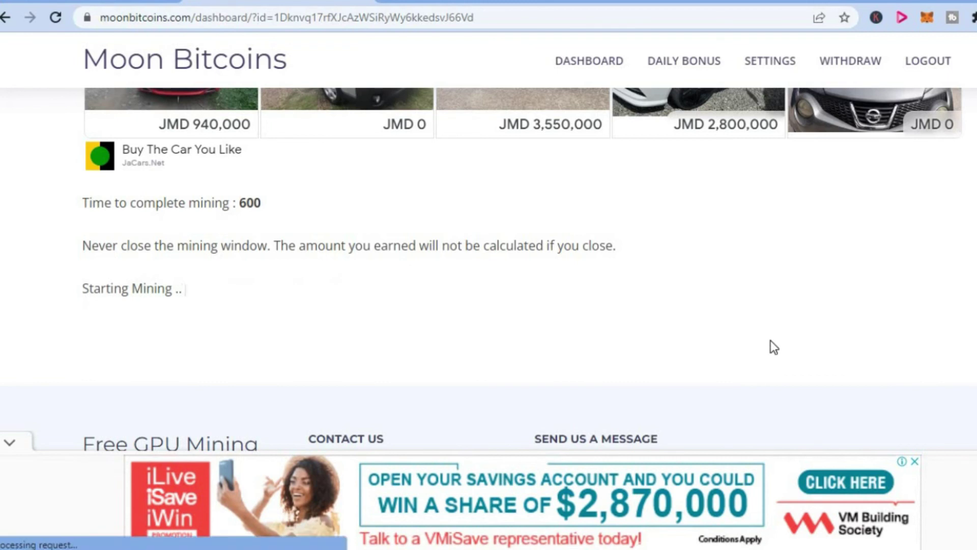
scroll(489, 267, "down", 1)
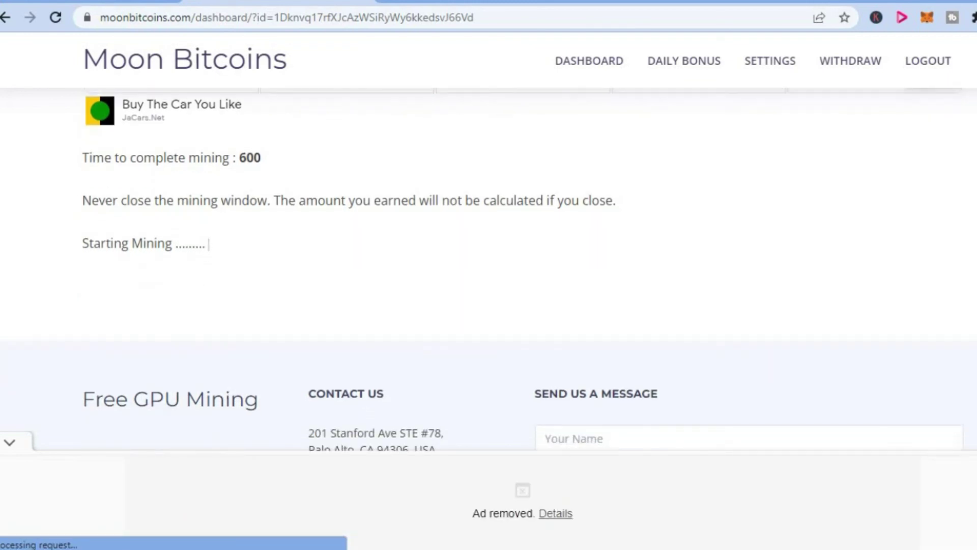
Step: Go to the WITHDRAW page and close the full-screen ad to reveal the withdraw form
left_click(843, 71)
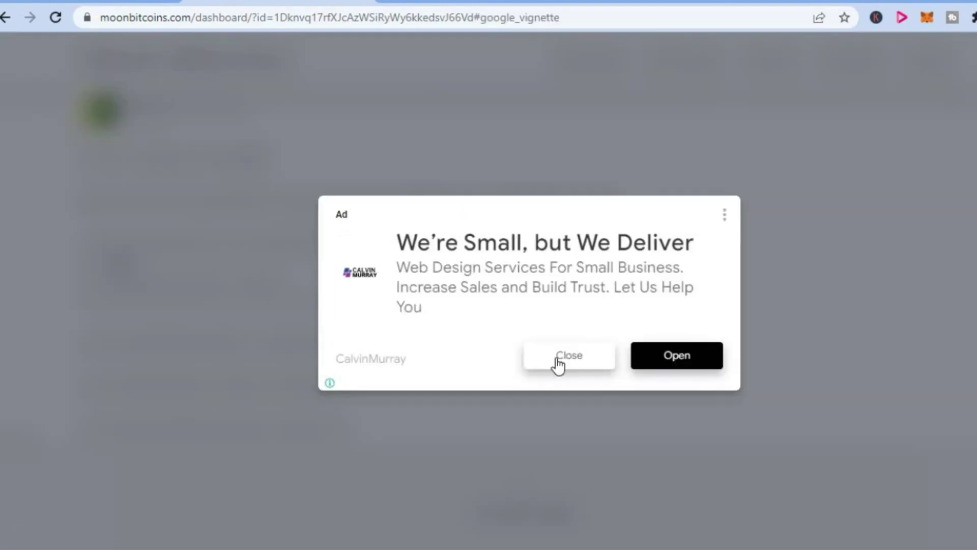
left_click(568, 355)
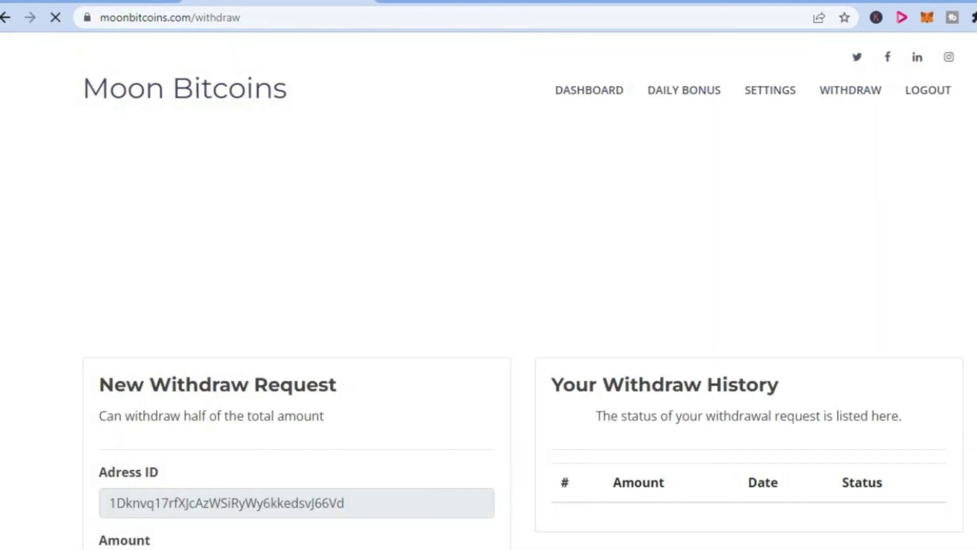
scroll(489, 306, "down", 3)
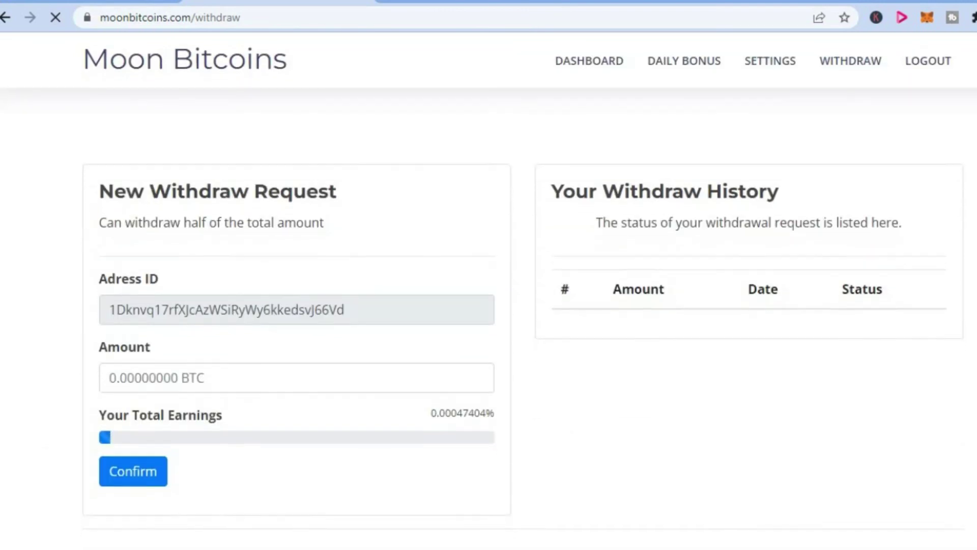